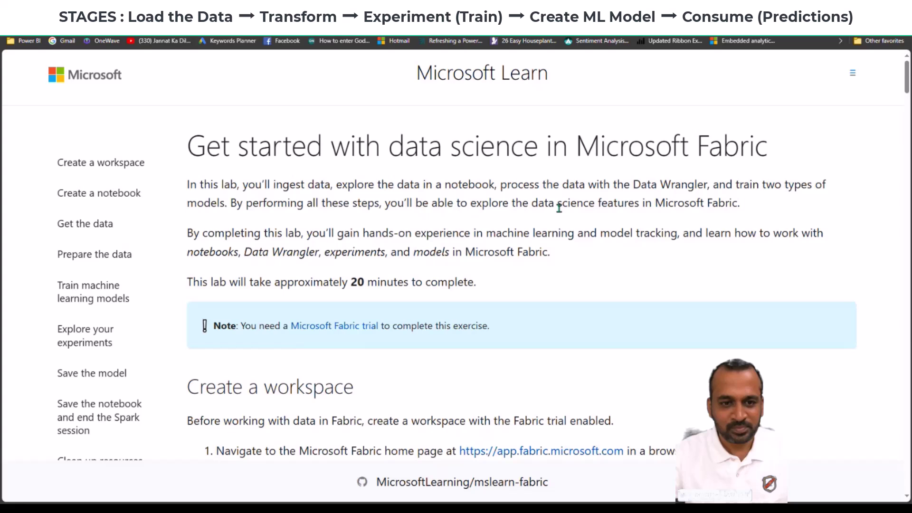
Step: Page through the Explore data, Data Wrangler, MLflow training and batch prediction labs, ending on the Fabric workspace
key(ctrl+Tab)
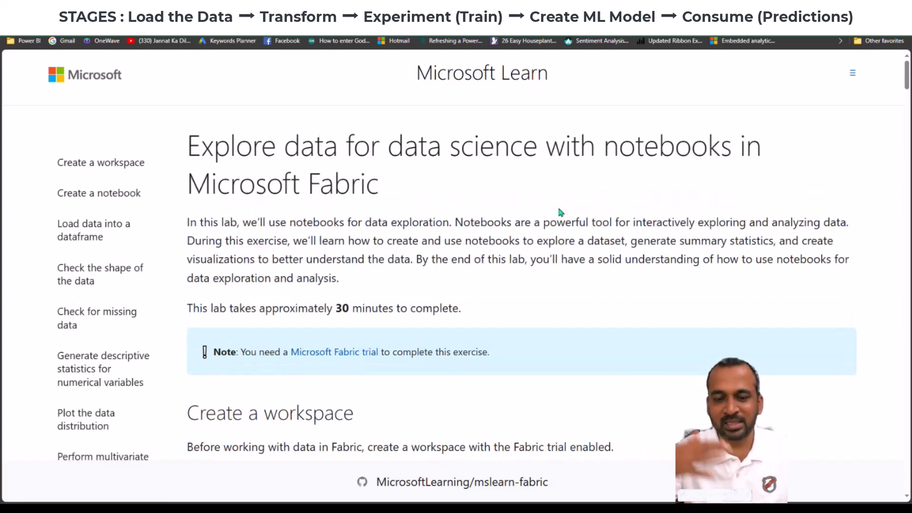
key(ctrl+Tab)
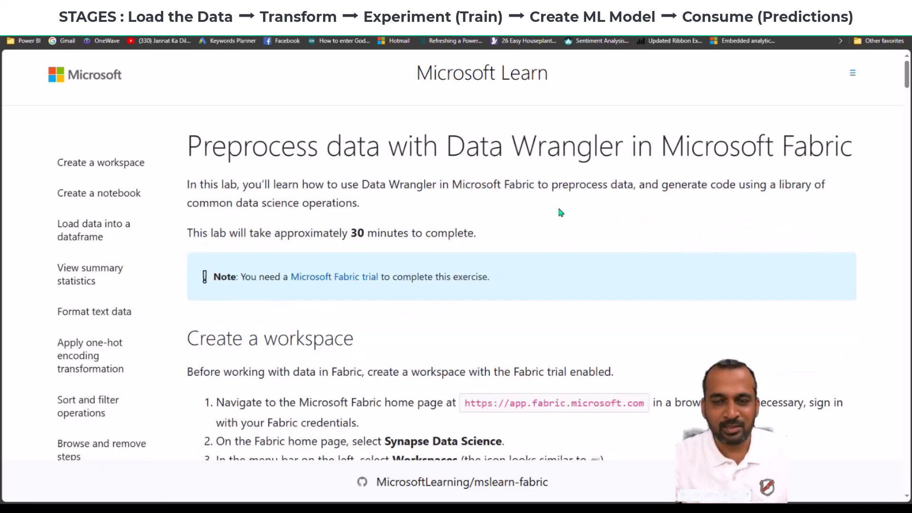
key(ctrl+Tab)
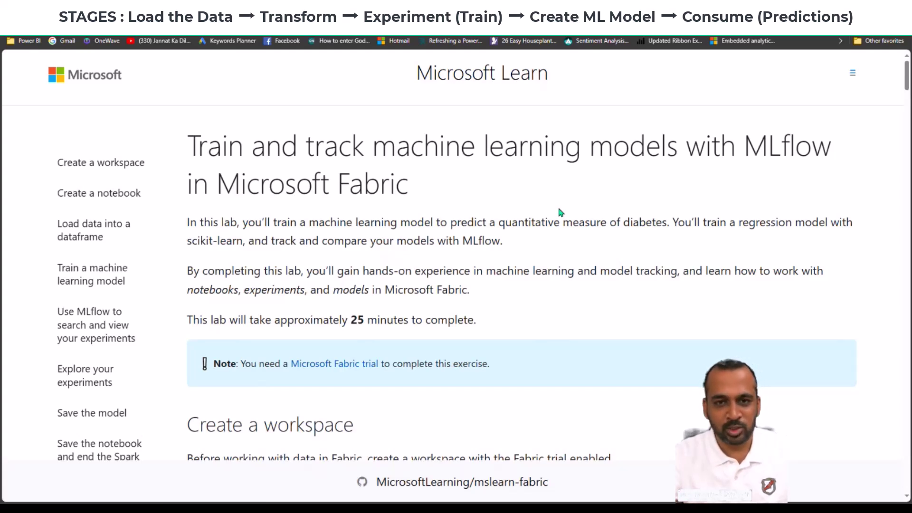
key(ctrl+Tab)
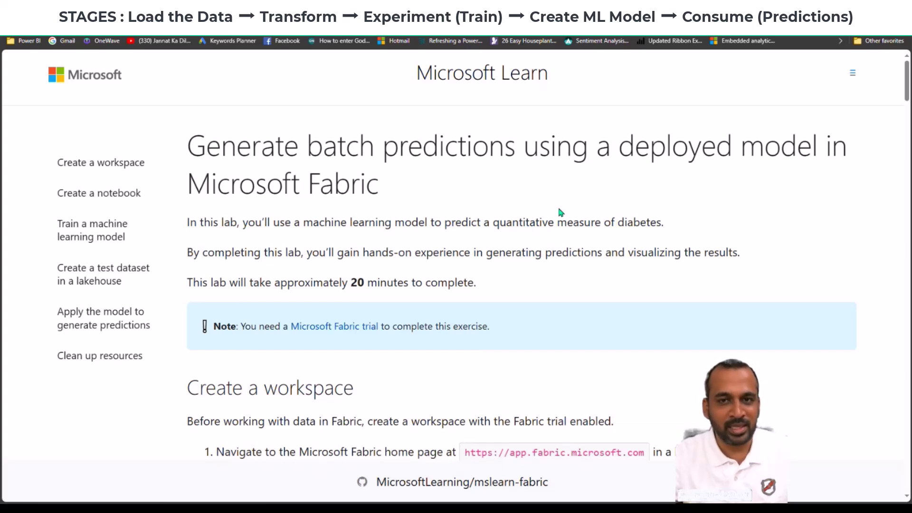
key(ctrl+Tab)
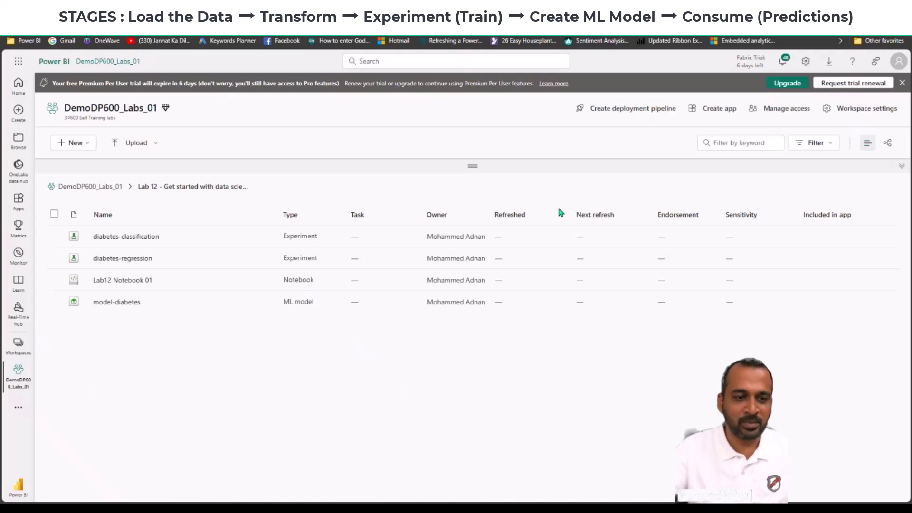
Step: Choose the Data Science experience, then open the DemoDP600_Labs_01 workspace from the left rail
click(18, 493)
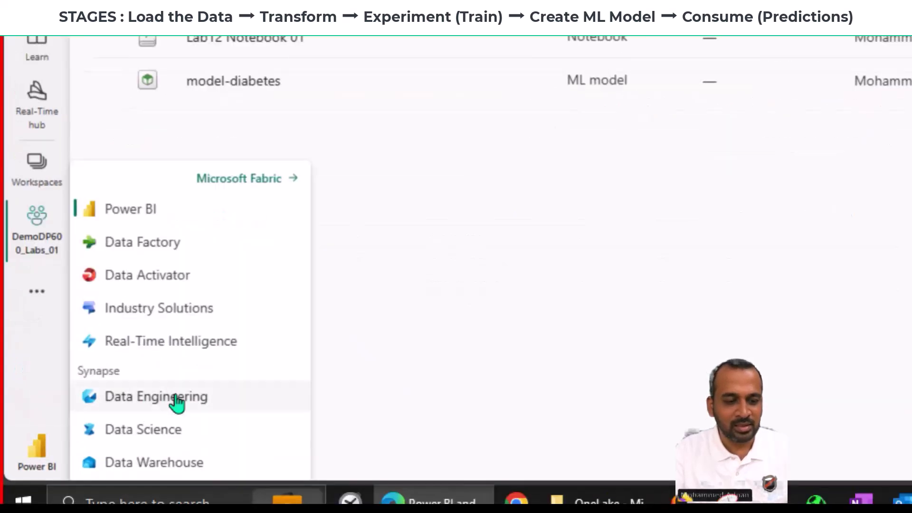
click(177, 433)
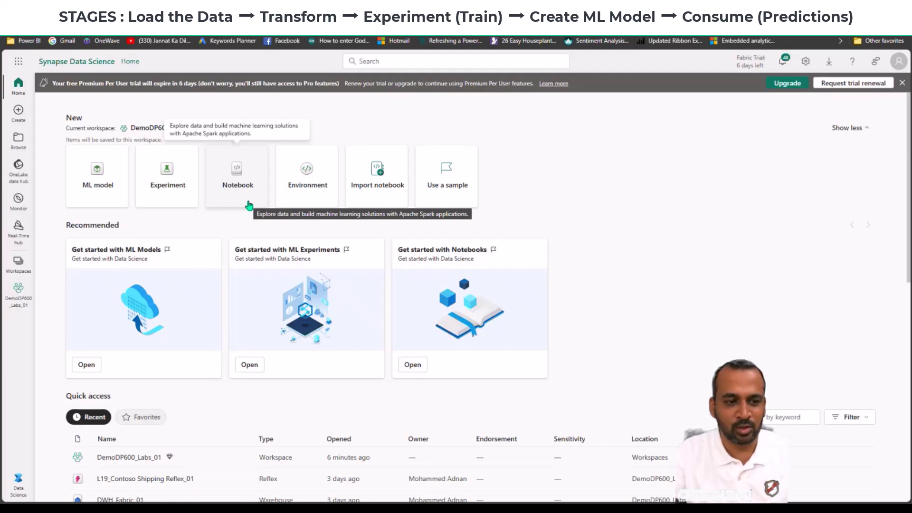
click(17, 307)
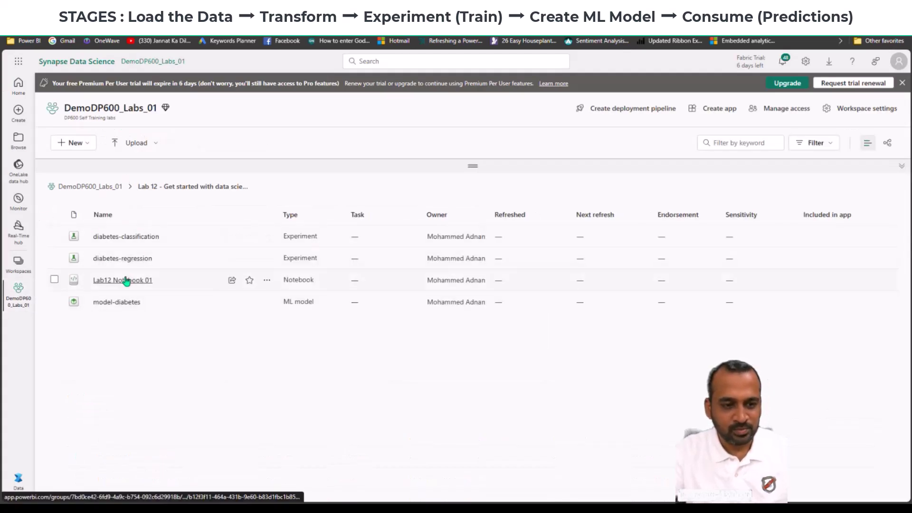
Step: Open Lab12 Notebook 01 from the workspace's Lab 12 folder
mouse_move(124, 281)
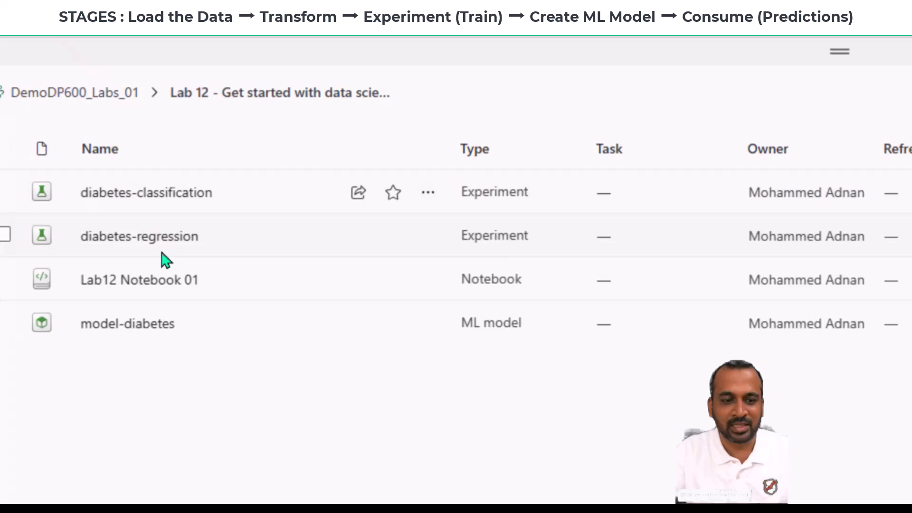
mouse_move(180, 283)
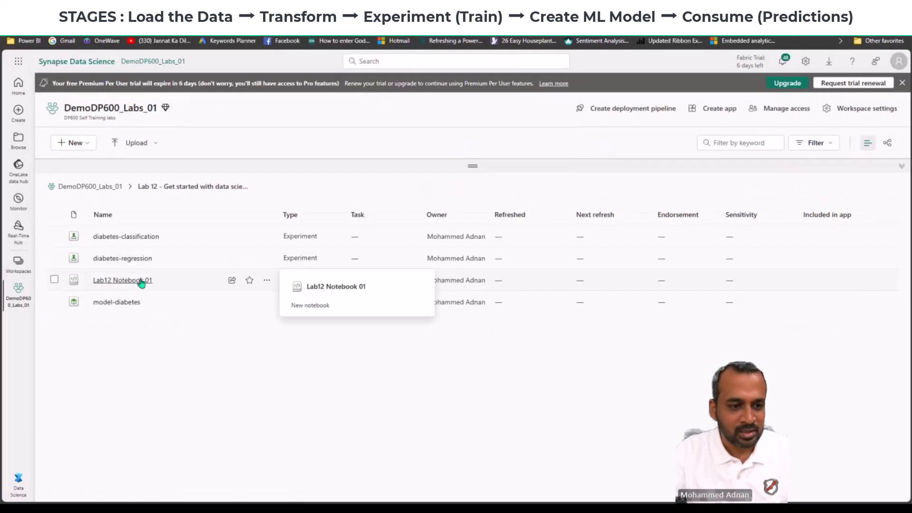
click(118, 280)
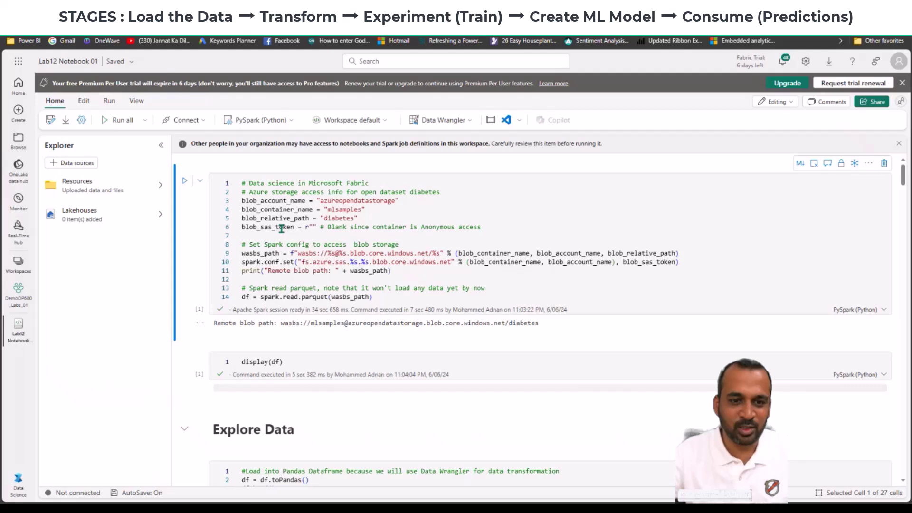
Step: View the notebook's name, location and save details, then close that panel
click(130, 66)
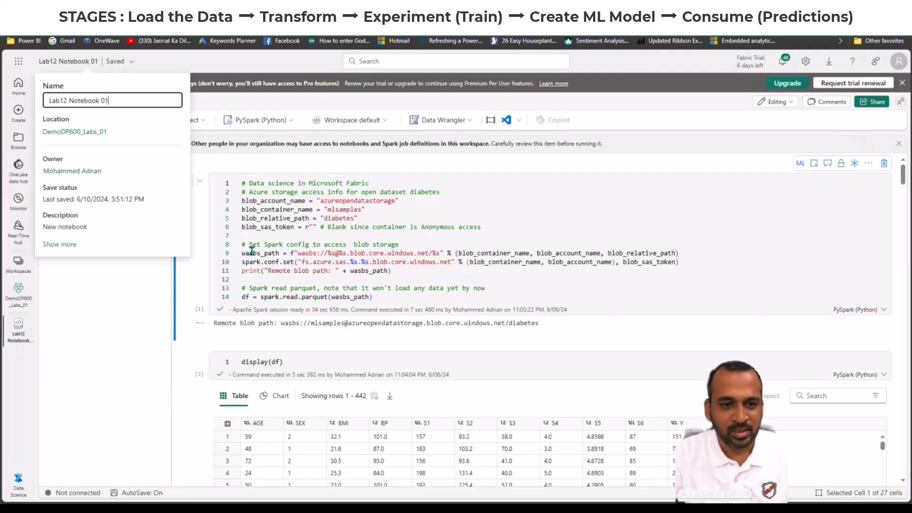
click(131, 61)
click(131, 62)
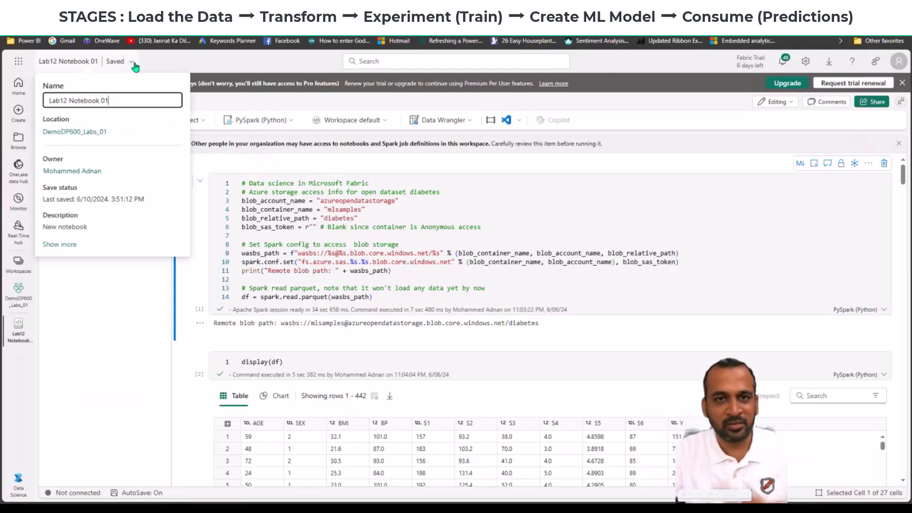
click(119, 61)
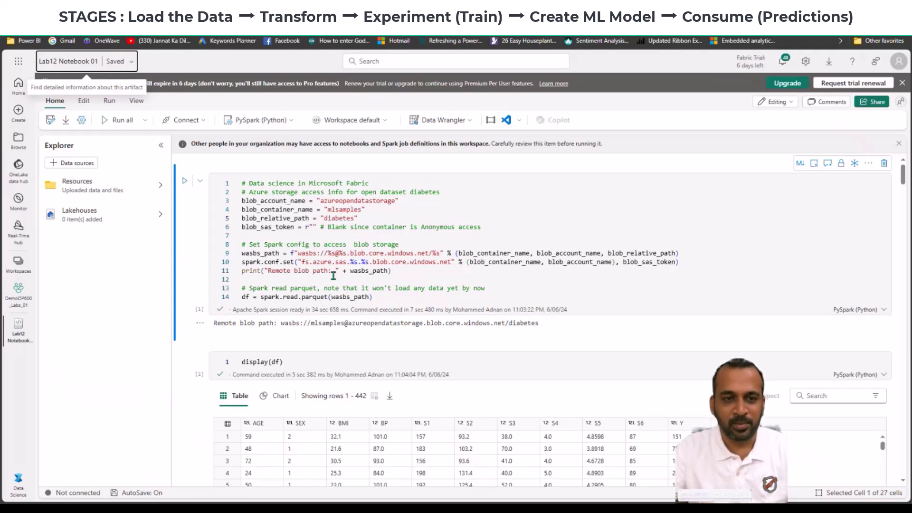
Step: Check the Microsoft Learn lab instructions, return to the notebook, and bring up Edge's zoom menu
key(ctrl+Tab)
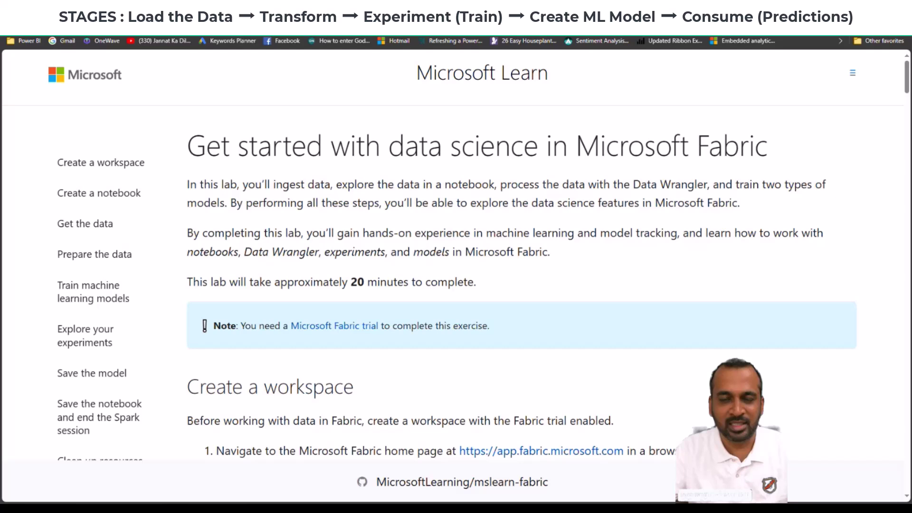
key(ctrl+Tab)
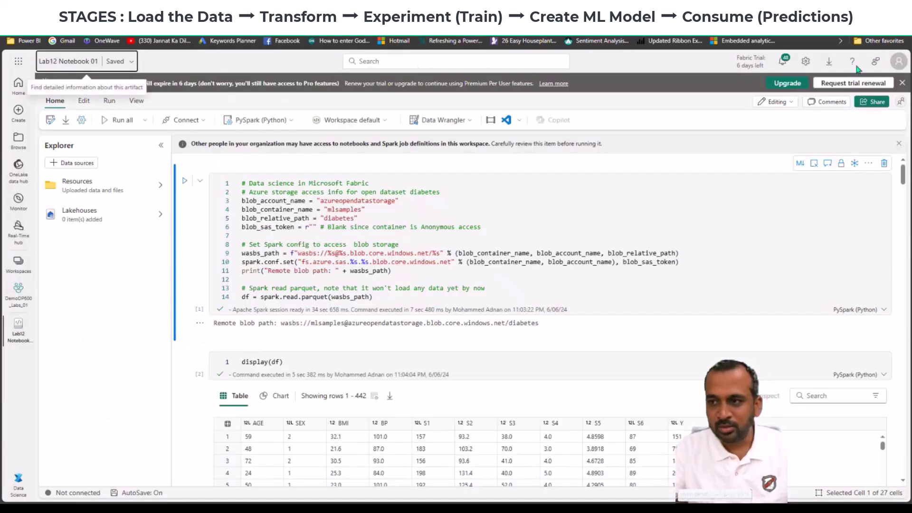
click(898, 26)
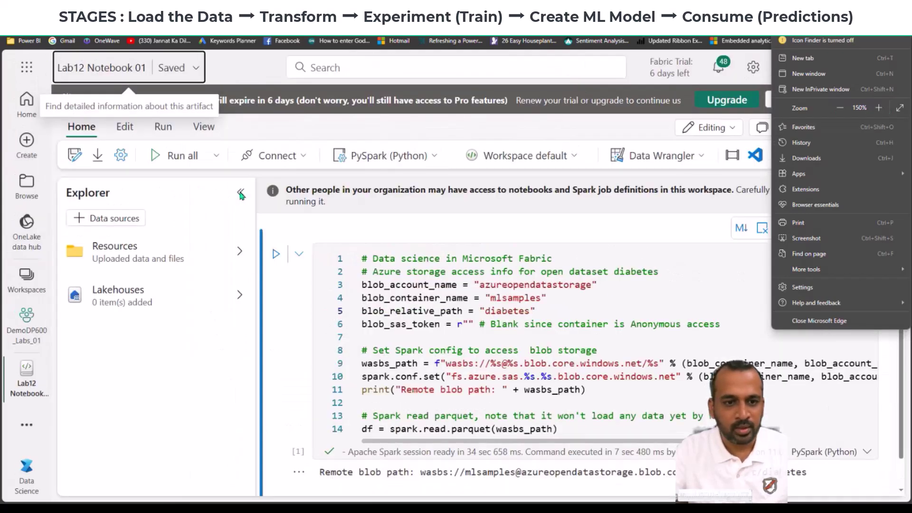
click(242, 195)
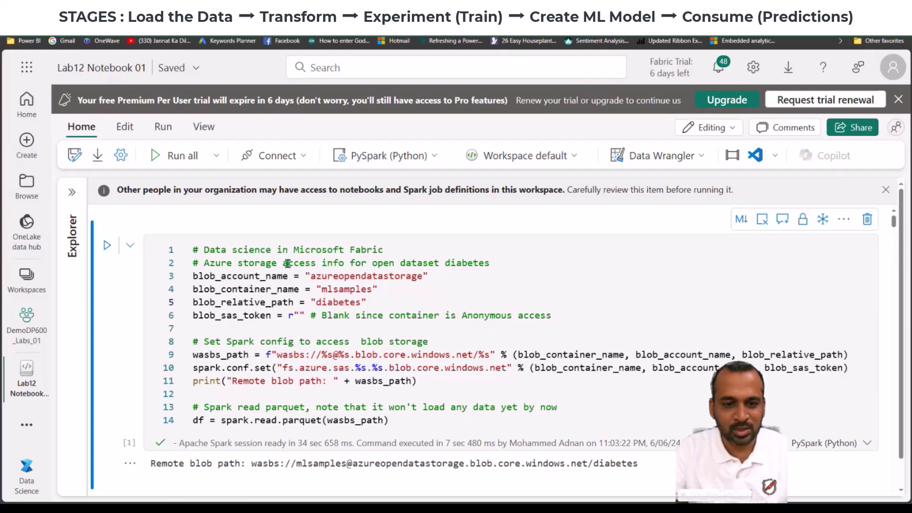
drag(203, 263, 318, 262)
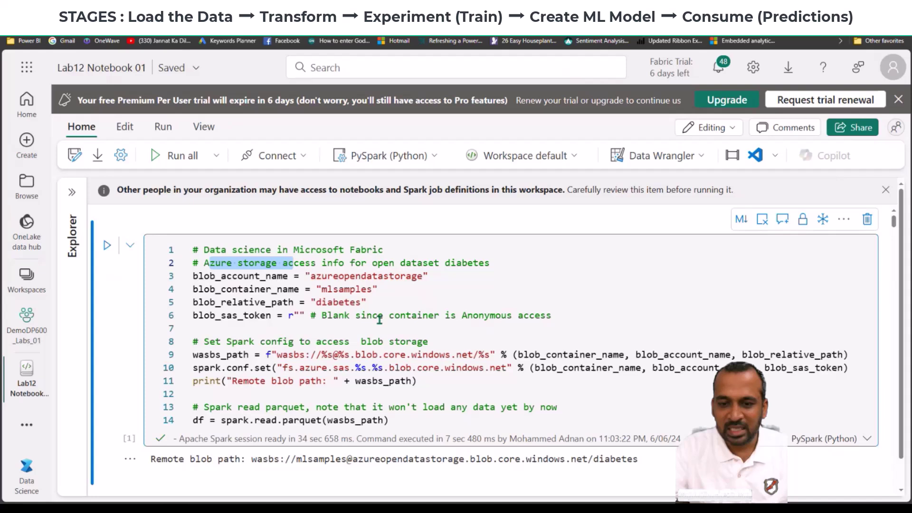
drag(206, 315, 260, 316)
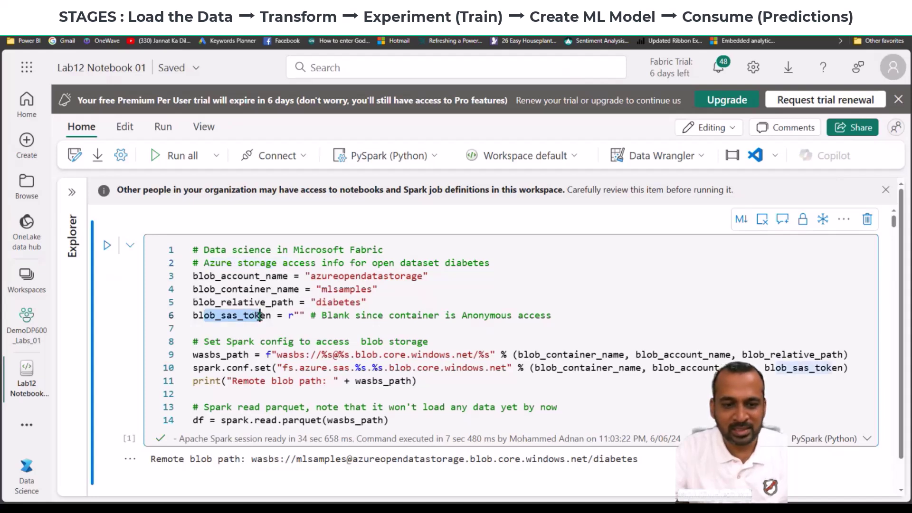
double_click(238, 290)
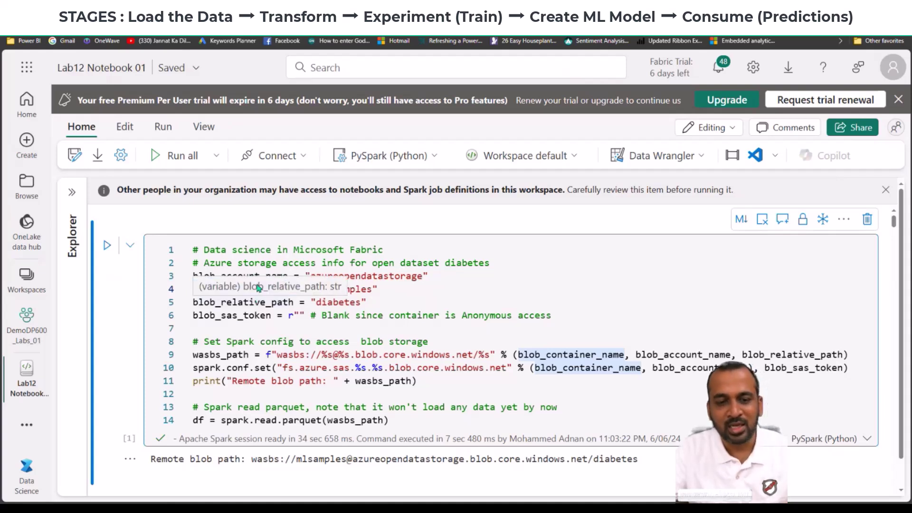
drag(219, 276, 279, 291)
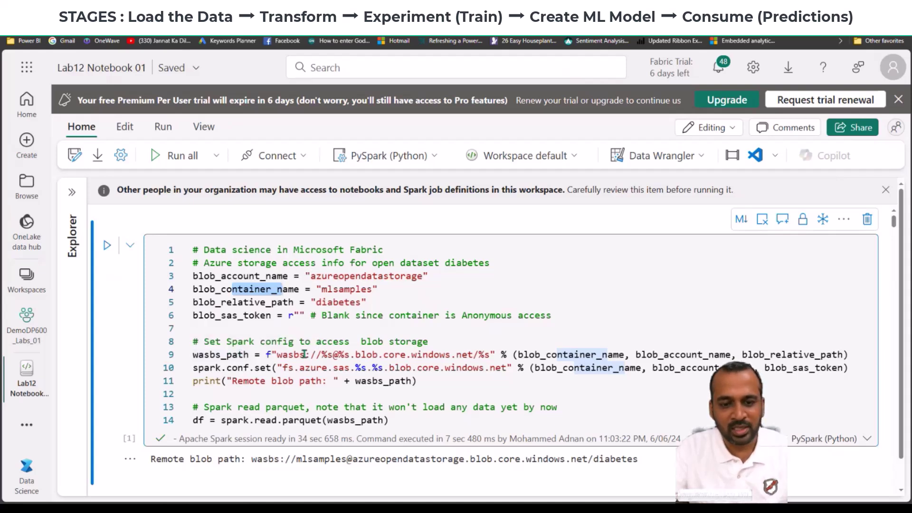
drag(293, 355, 379, 354)
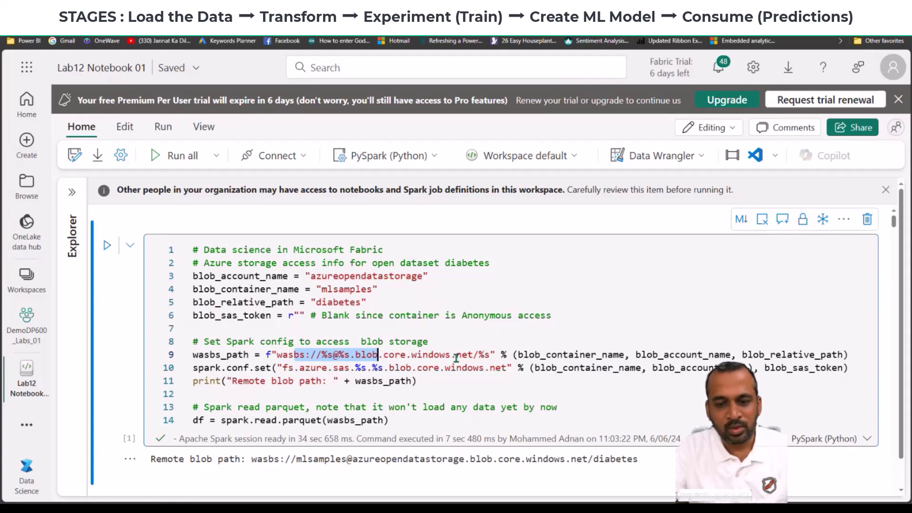
drag(533, 354, 820, 355)
drag(220, 277, 366, 304)
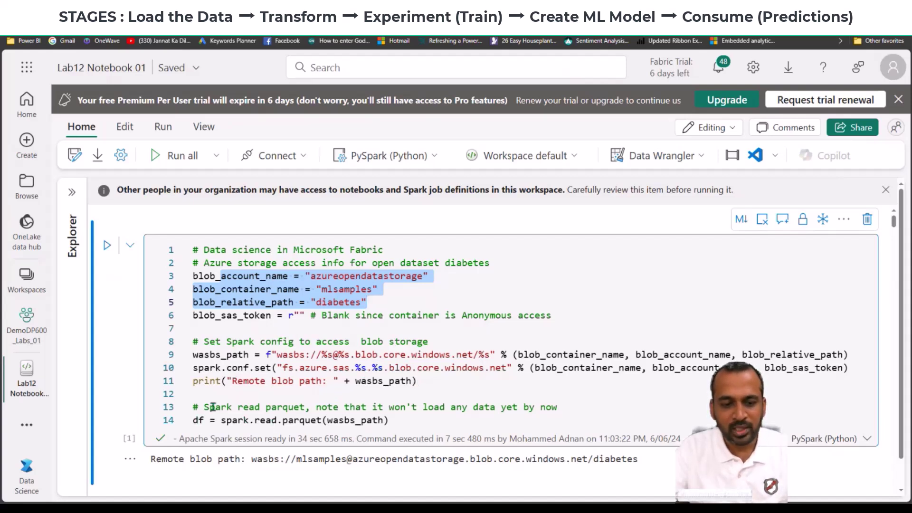
drag(205, 407, 524, 407)
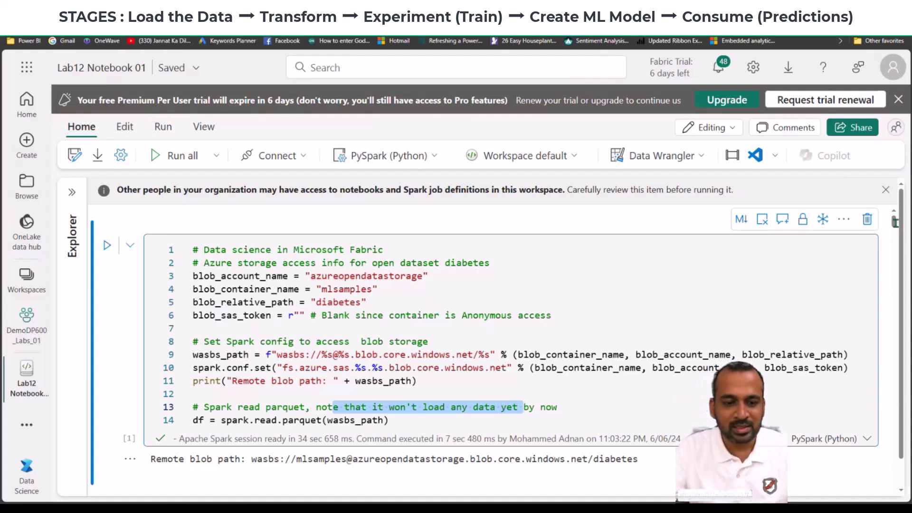
Step: Run the first code cell that reads the diabetes parquet from blob storage, starting a Standard Spark session
click(105, 251)
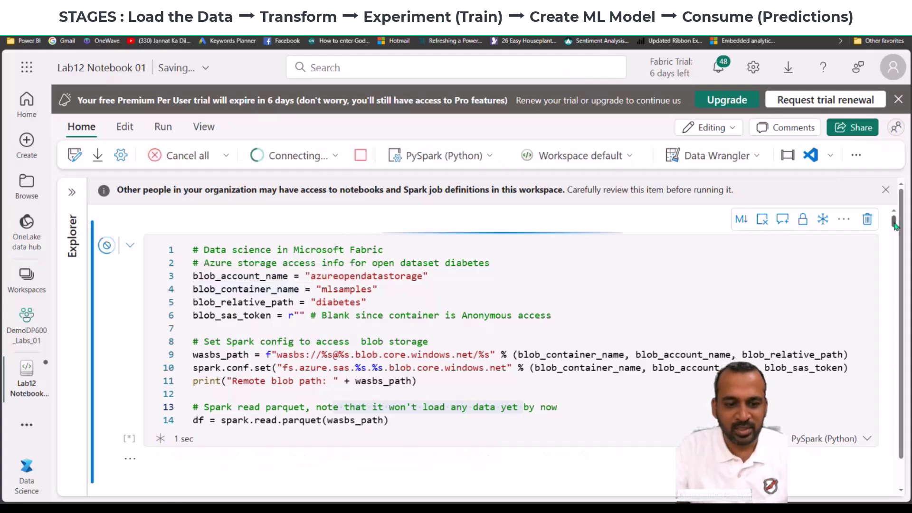
scroll(894, 225, down, 3)
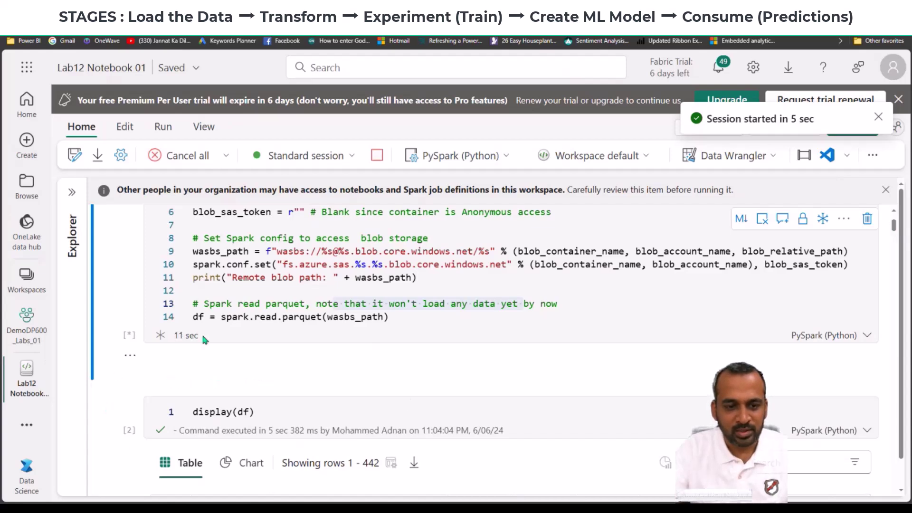
drag(894, 230, 898, 236)
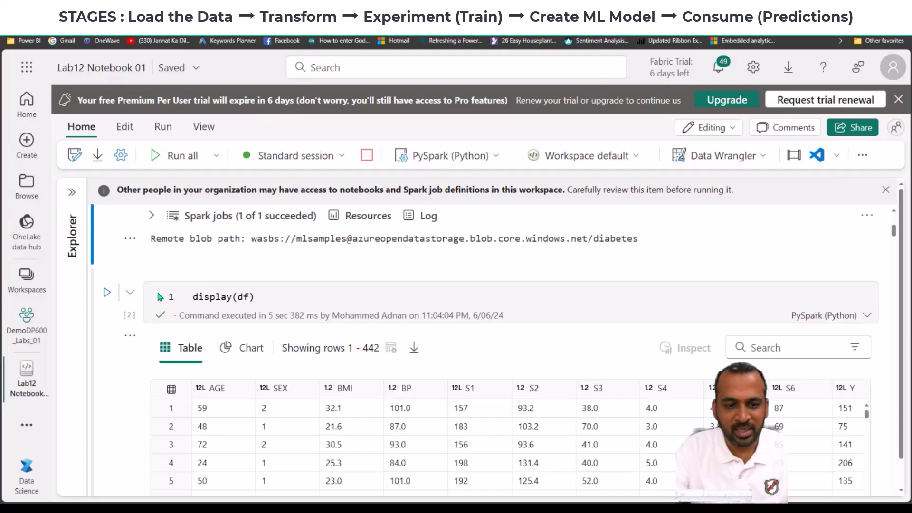
Step: Run the display(df) cell and scroll through the 442-row diabetes table to Explore Data
click(112, 294)
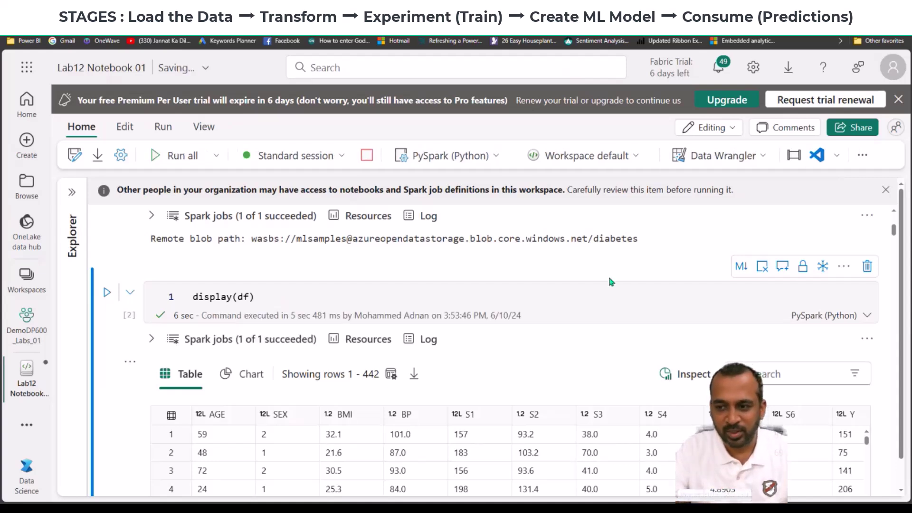
drag(894, 231, 895, 234)
scroll(294, 416, down, 3)
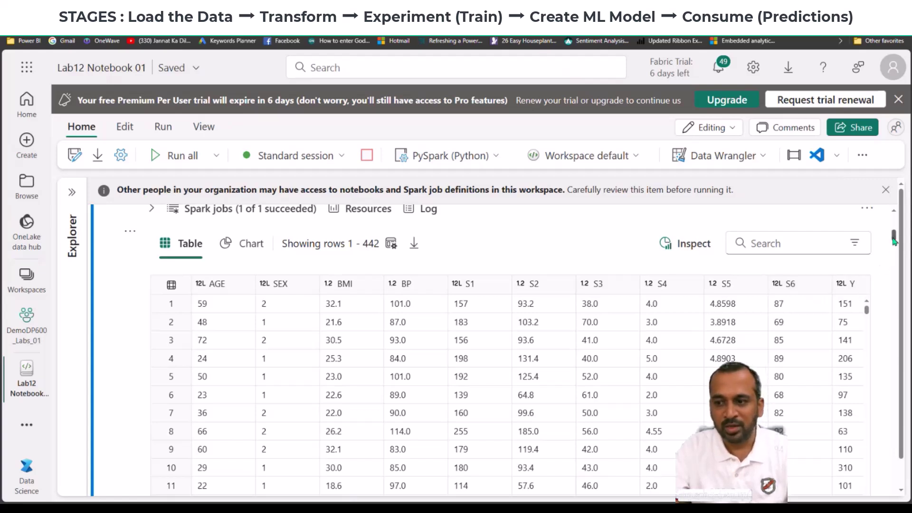
scroll(894, 242, down, 1)
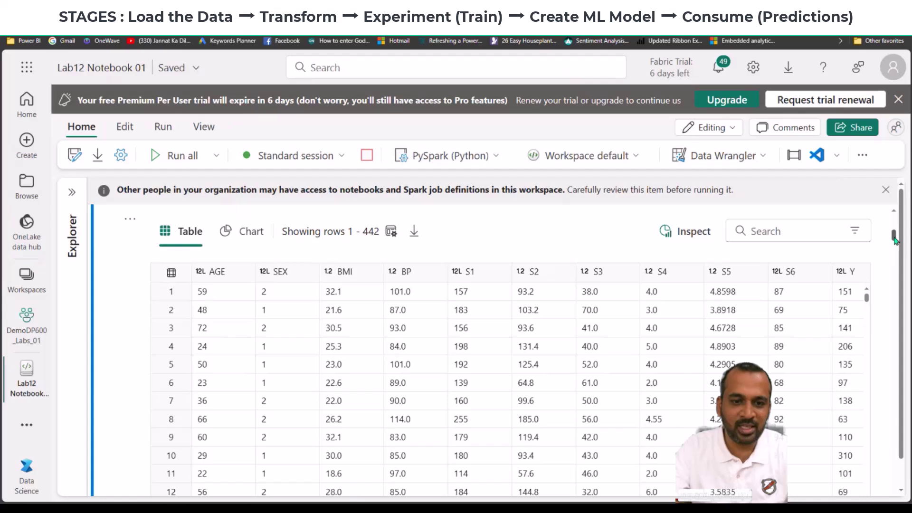
scroll(894, 242, down, 5)
drag(895, 244, 895, 252)
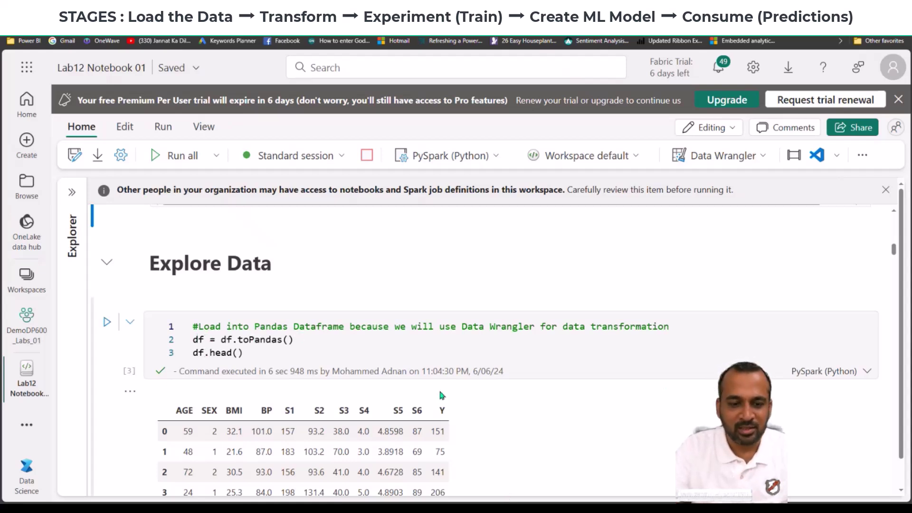
Step: Run the df.toPandas() / df.head() cell and review its five diabetes rows
click(108, 323)
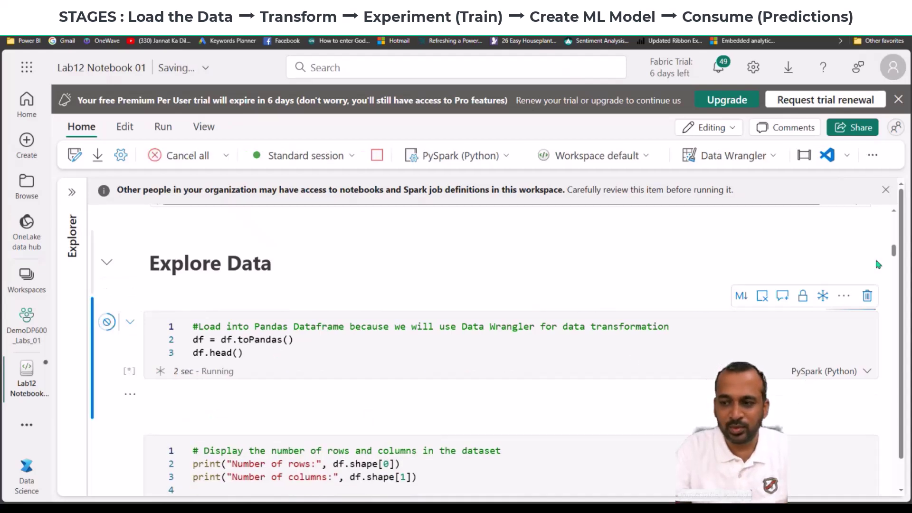
scroll(894, 255, down, 1)
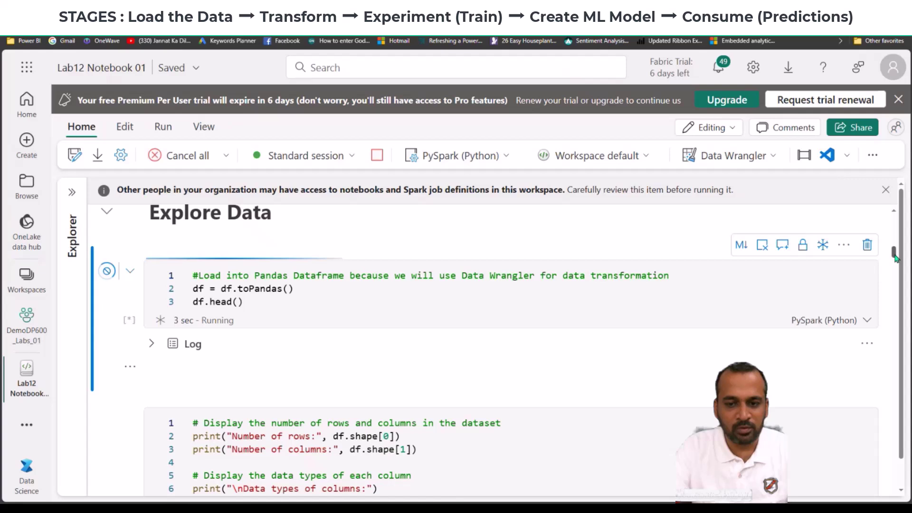
scroll(170, 291, down, 3)
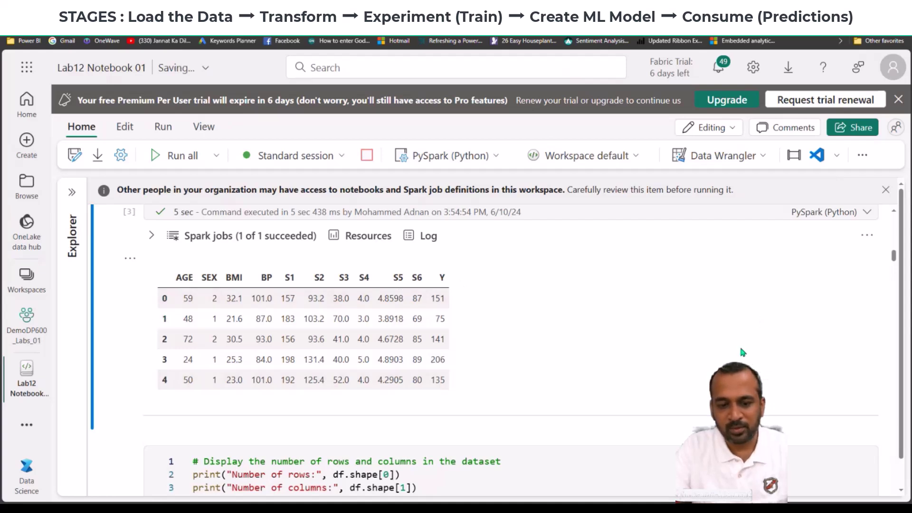
scroll(895, 245, up, 1)
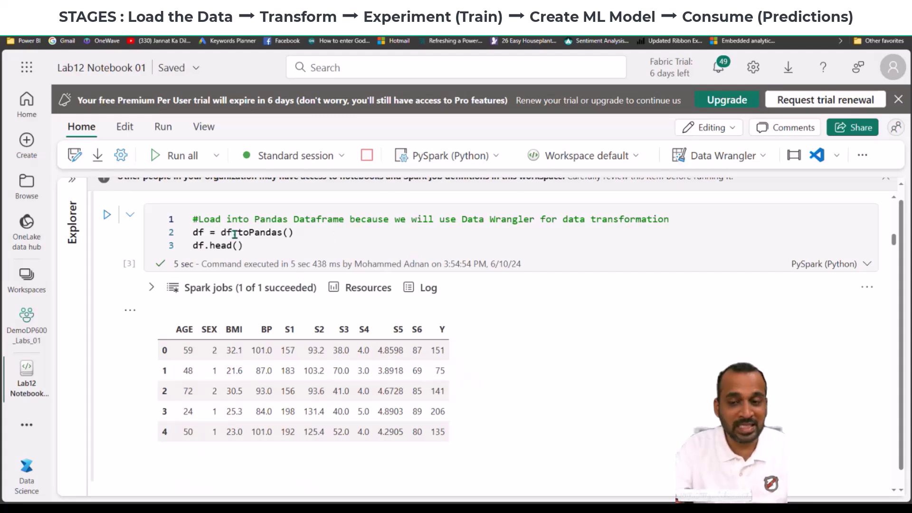
Step: Load the pandas df into Data Wrangler and reduce Edge's page zoom to 100%
click(763, 159)
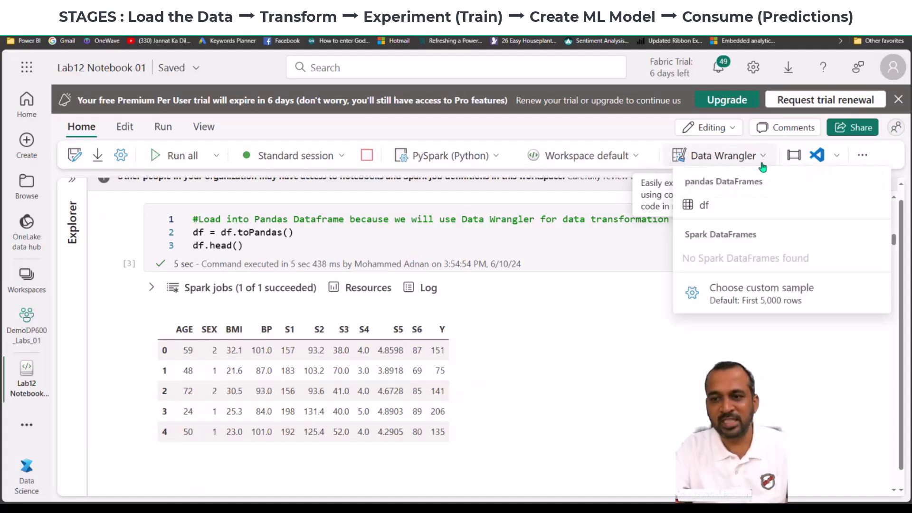
click(723, 211)
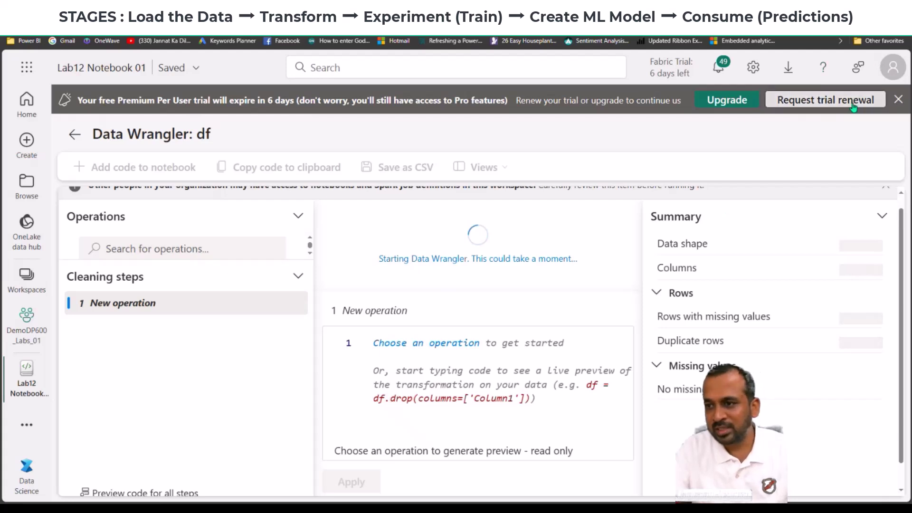
click(906, 38)
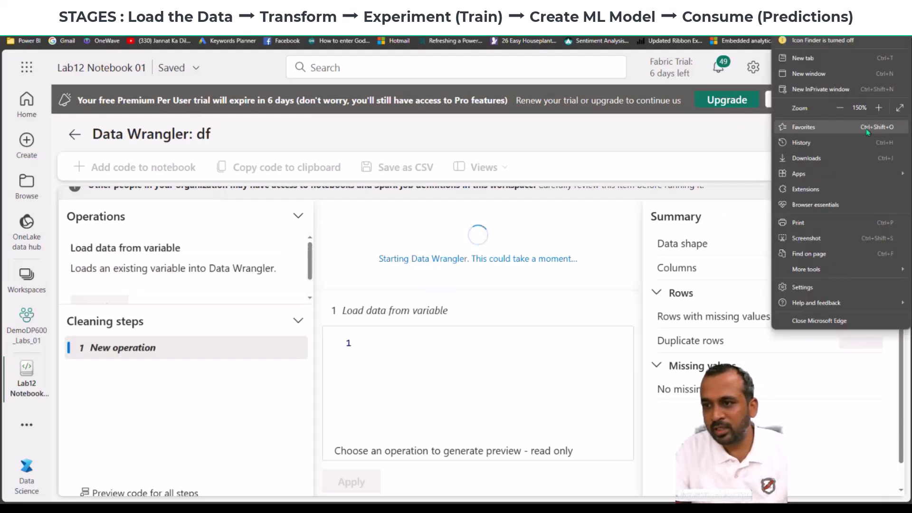
click(845, 111)
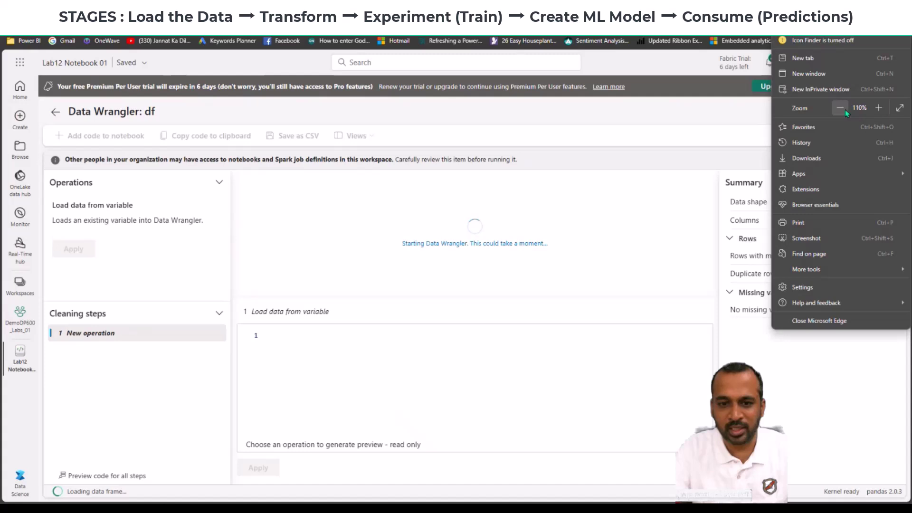
click(844, 110)
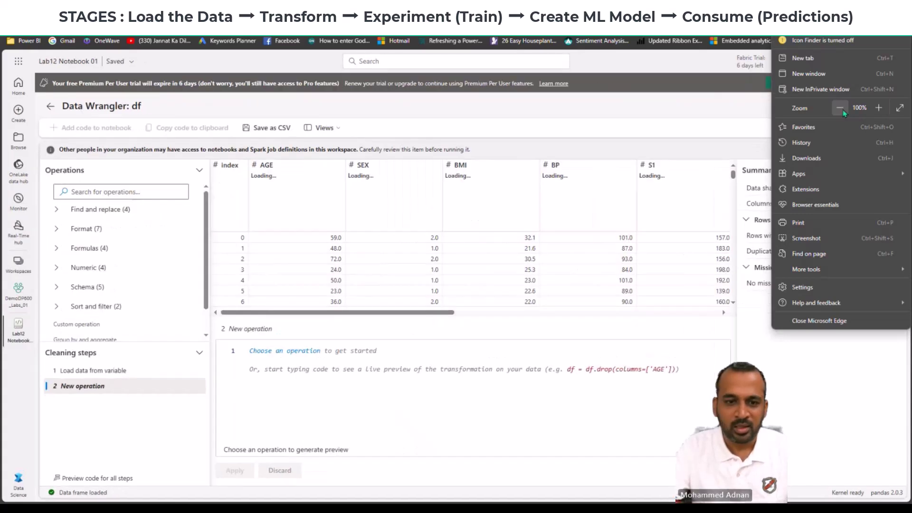
click(225, 399)
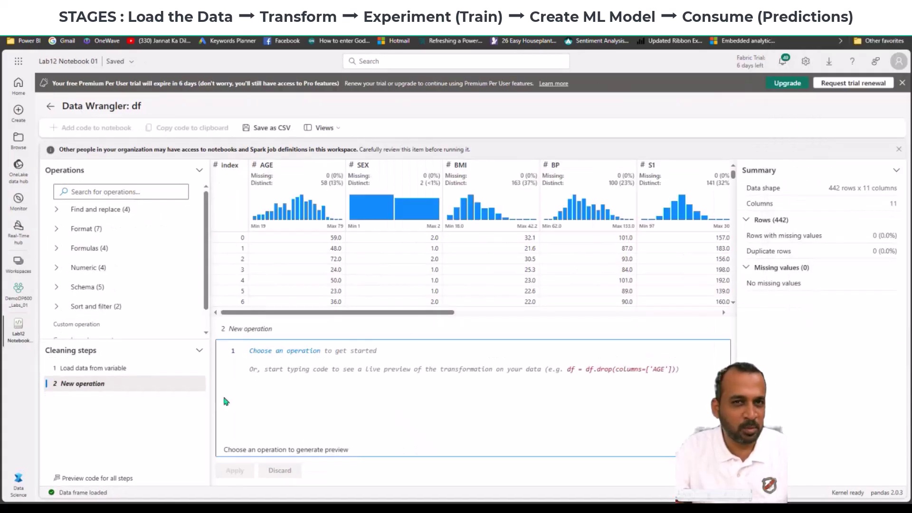